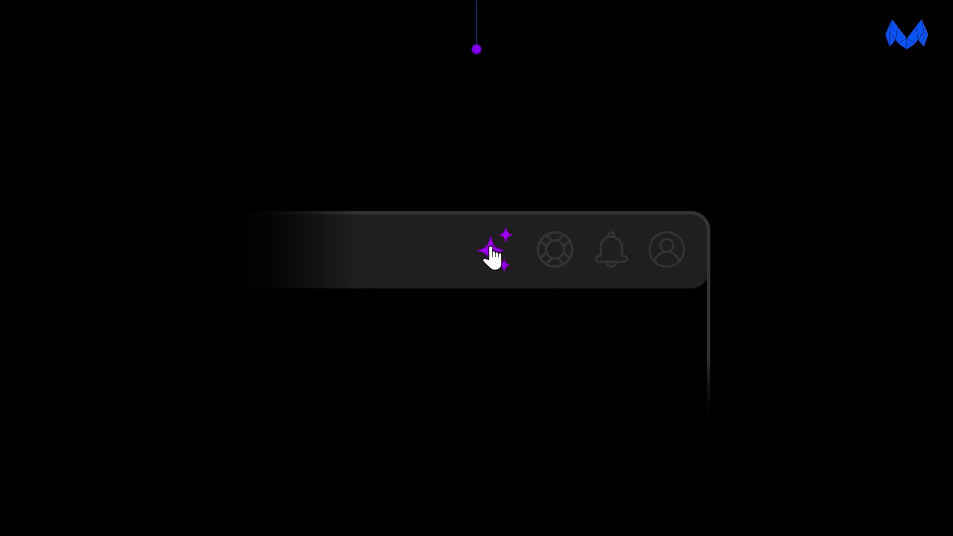
Step: Open the Mailmunch AI assistant panel showing example prompts on pop-up forms and list growth
{"action": "left_click", "coordinate": [491, 253]}
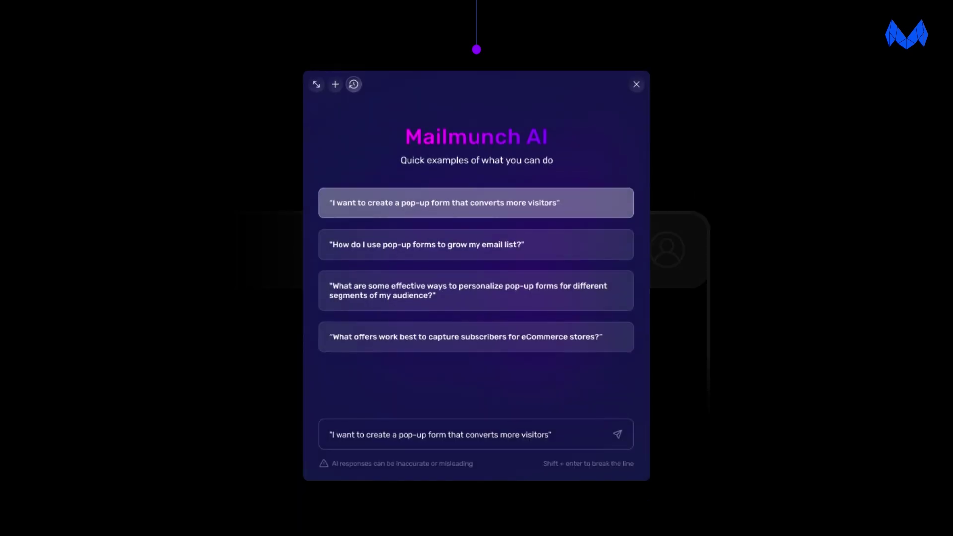